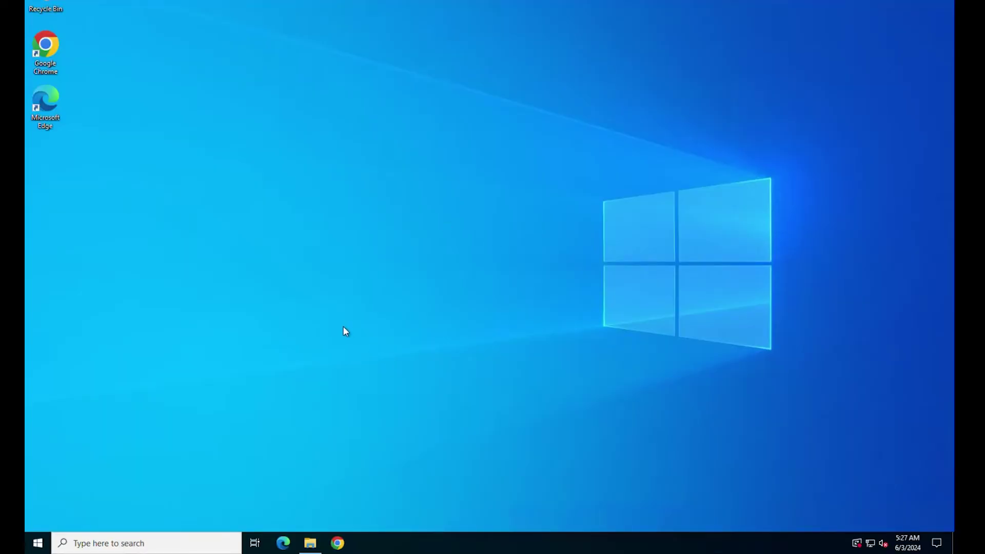
From Downloads, try launching Jarvee-Setup.msi and Pix4Dfields-2.6.2, dismissing each 'could not be opened' error.
{"action": "left_click", "coordinate": [310, 546]}
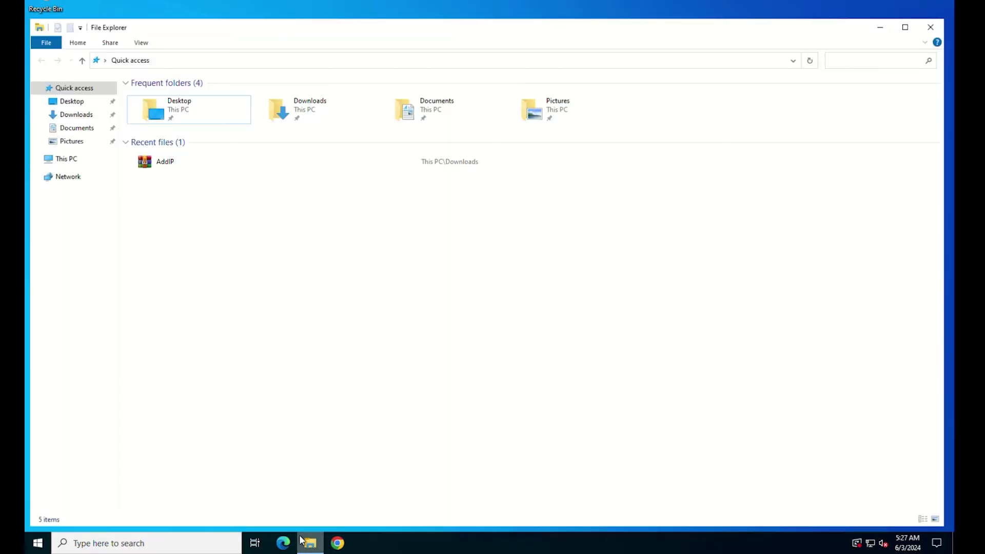
{"action": "left_click", "coordinate": [86, 116]}
{"action": "double_click", "coordinate": [167, 200]}
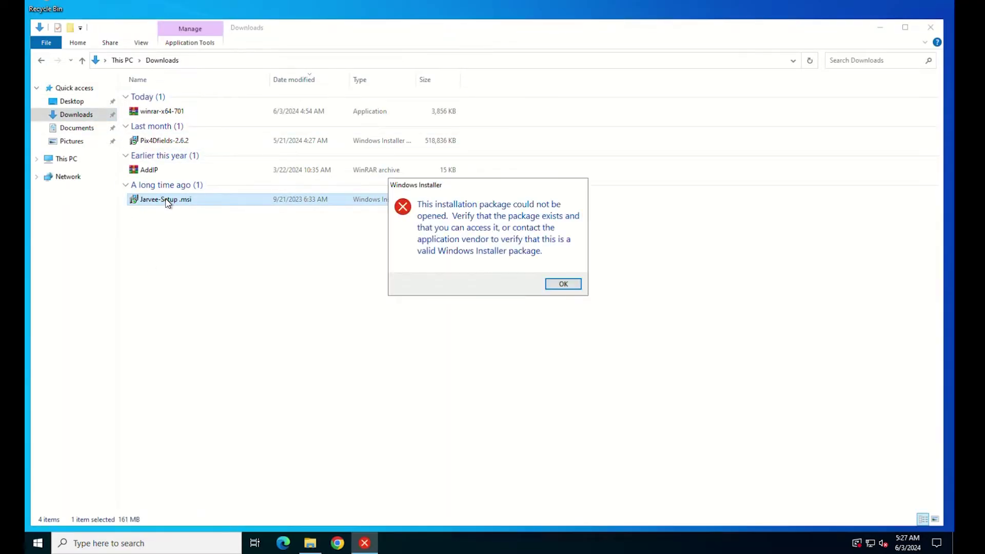
{"action": "left_click", "coordinate": [559, 285]}
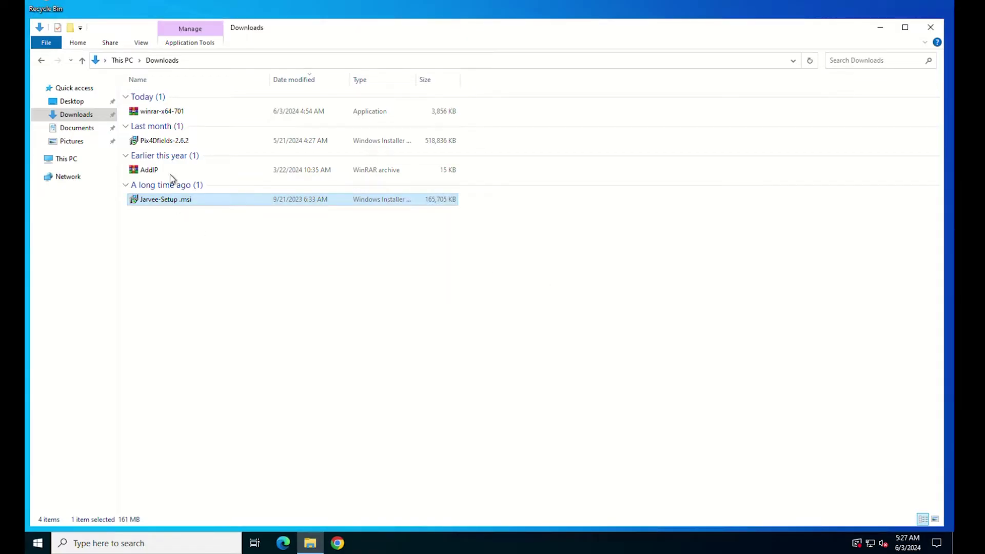
{"action": "double_click", "coordinate": [162, 144]}
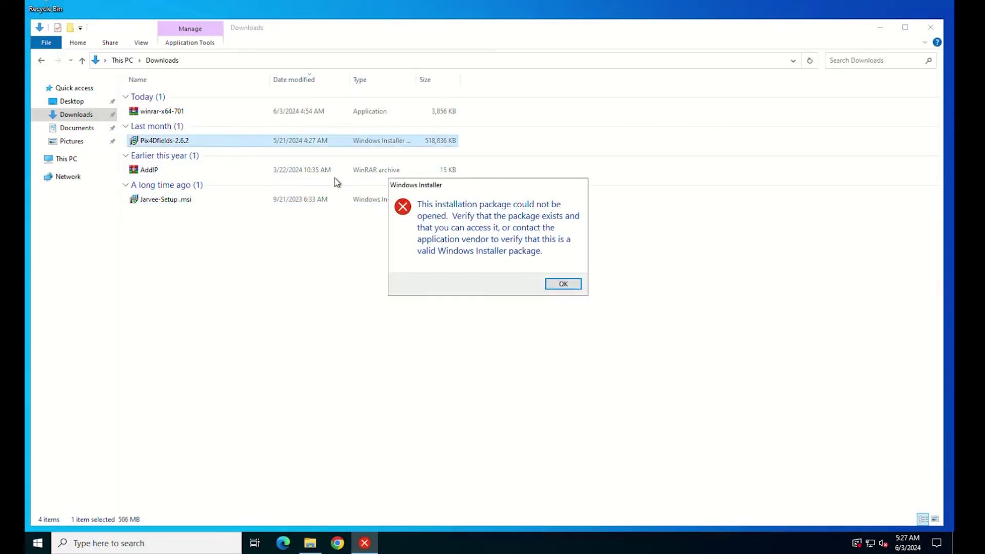
{"action": "left_click", "coordinate": [573, 290]}
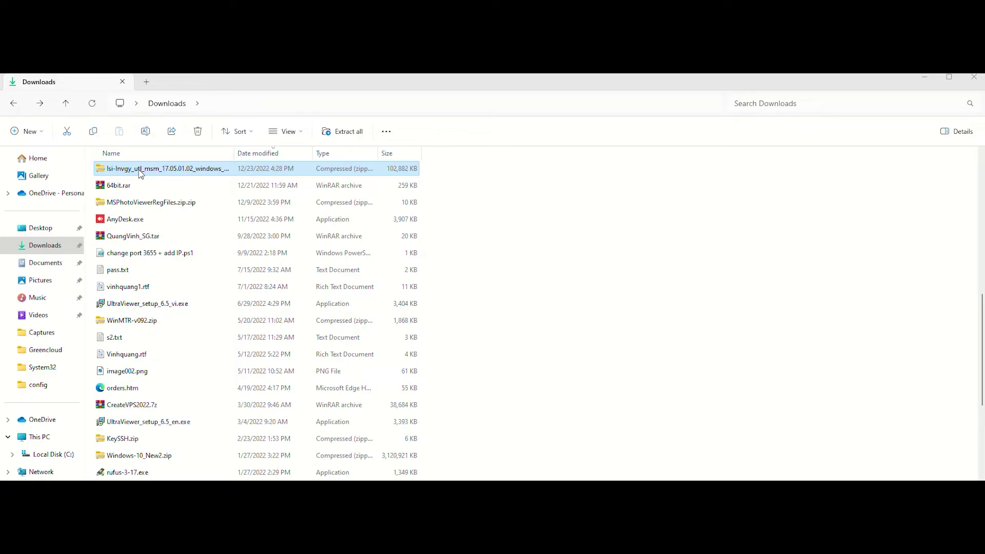
Tick Unblock in the lsi-lnvgy_utl_msm_17.05.01.02 zip's Properties and apply the change.
{"action": "right_click", "coordinate": [139, 170]}
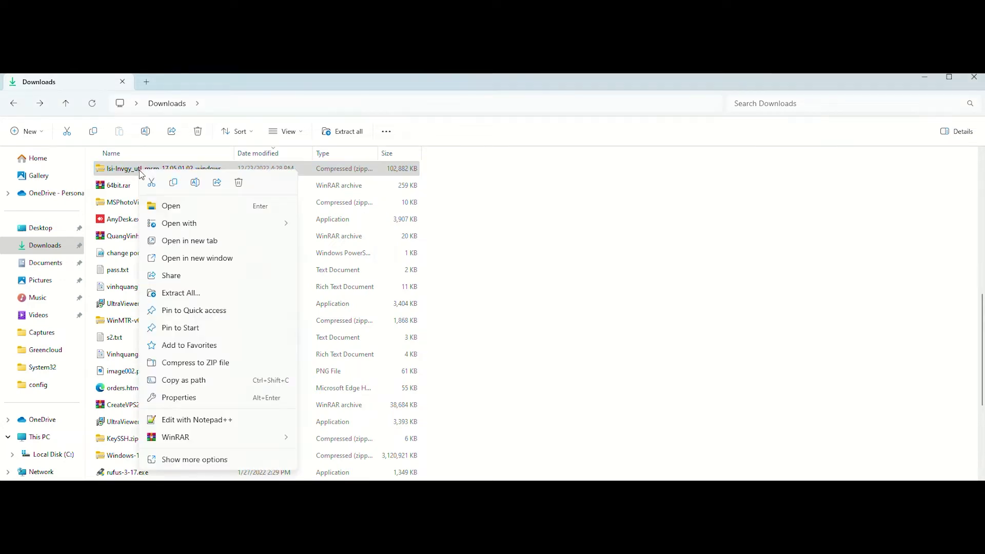
{"action": "left_click", "coordinate": [189, 399]}
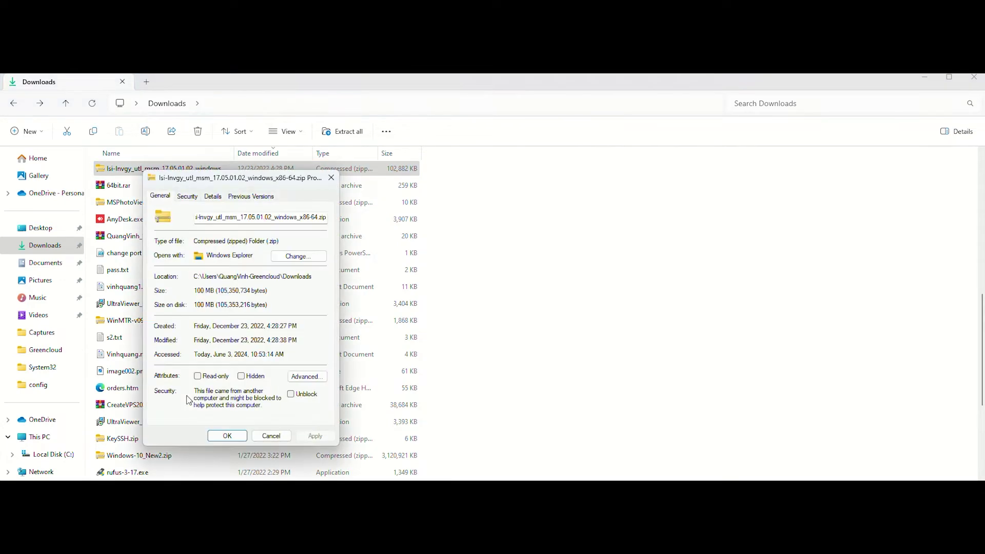
{"action": "left_click", "coordinate": [290, 394]}
{"action": "left_click", "coordinate": [315, 436]}
{"action": "left_click", "coordinate": [226, 436]}
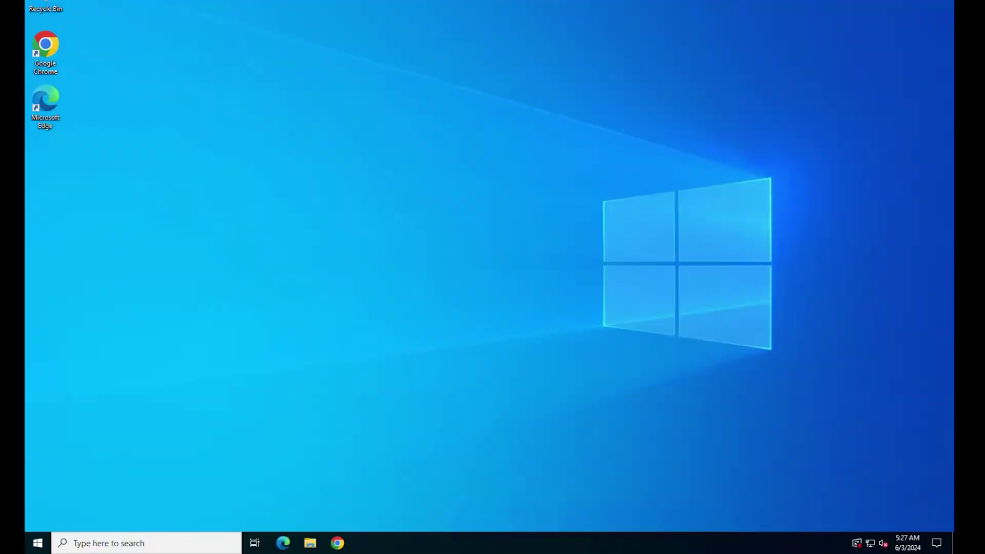
Open Services via search and start the Windows Installer service from its properties.
{"action": "left_click", "coordinate": [39, 543]}
{"action": "type", "text": "ser"}
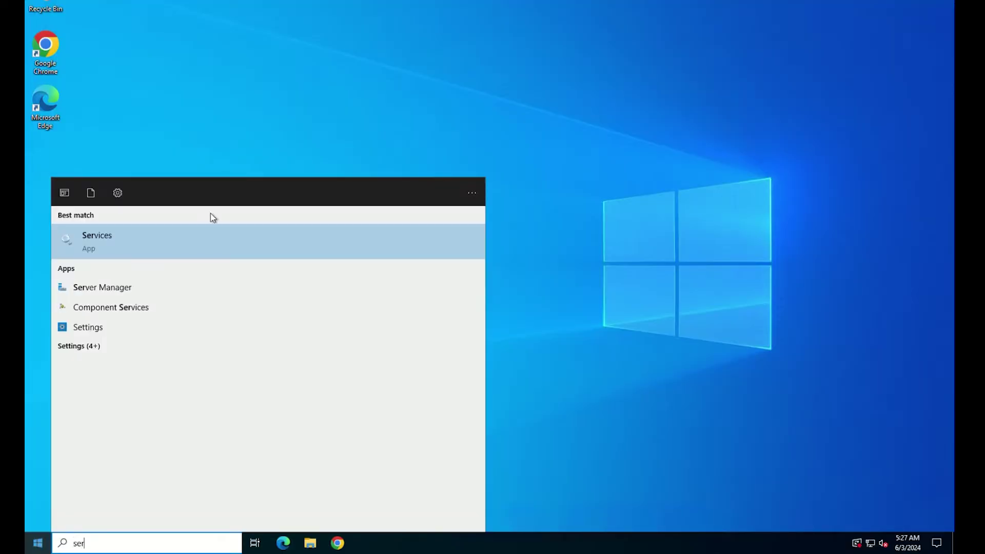
{"action": "left_click", "coordinate": [114, 247]}
{"action": "scroll", "coordinate": [248, 280], "scroll_direction": "down", "scroll_amount": 20}
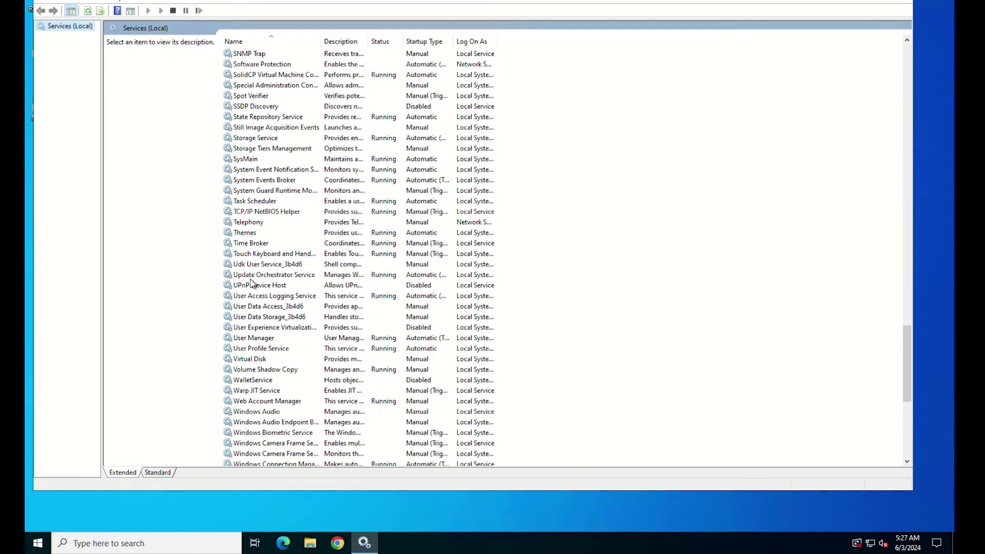
{"action": "scroll", "coordinate": [251, 283], "scroll_direction": "down", "scroll_amount": 8}
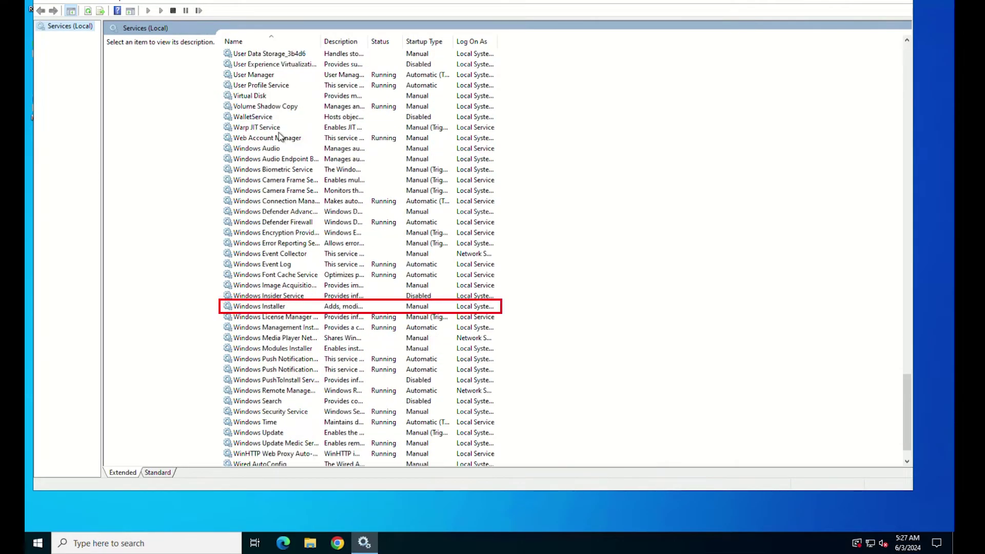
{"action": "double_click", "coordinate": [266, 308]}
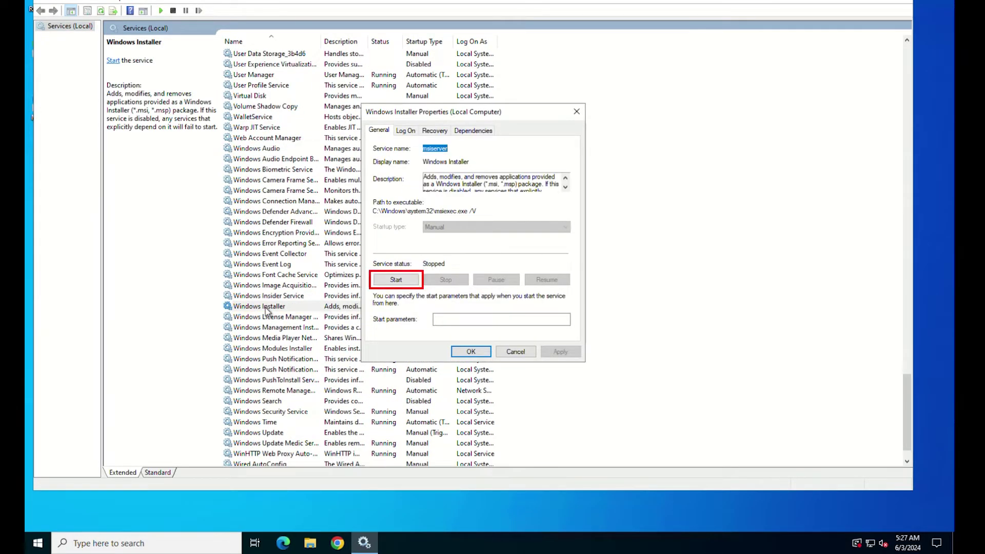
{"action": "left_click", "coordinate": [410, 283]}
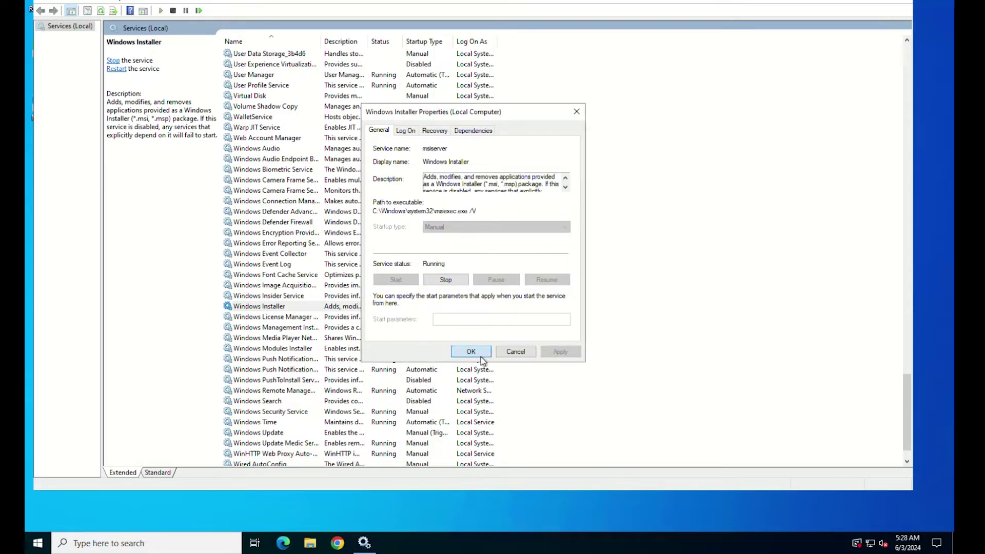
{"action": "left_click", "coordinate": [477, 354]}
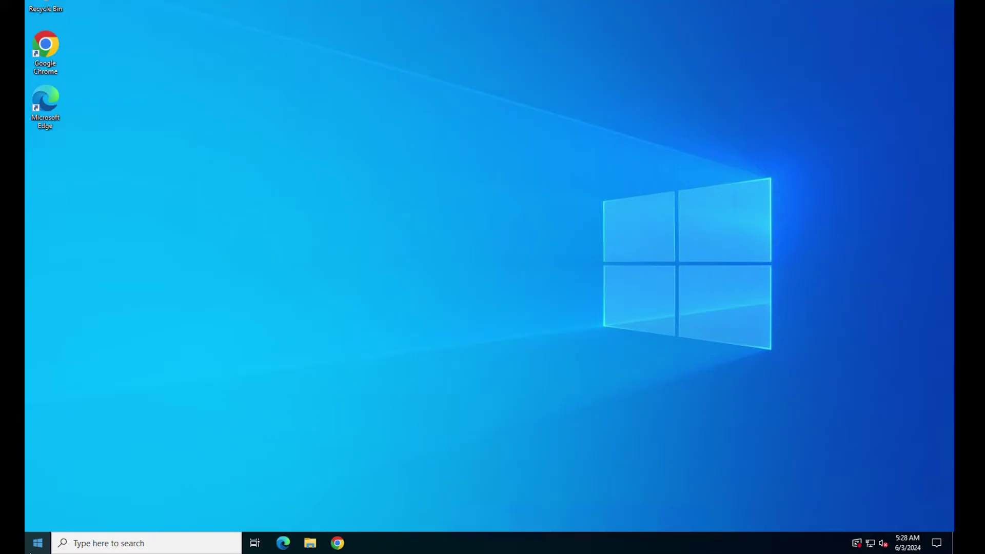
Bring up the Windows search box to look for an app.
{"action": "left_click", "coordinate": [32, 549]}
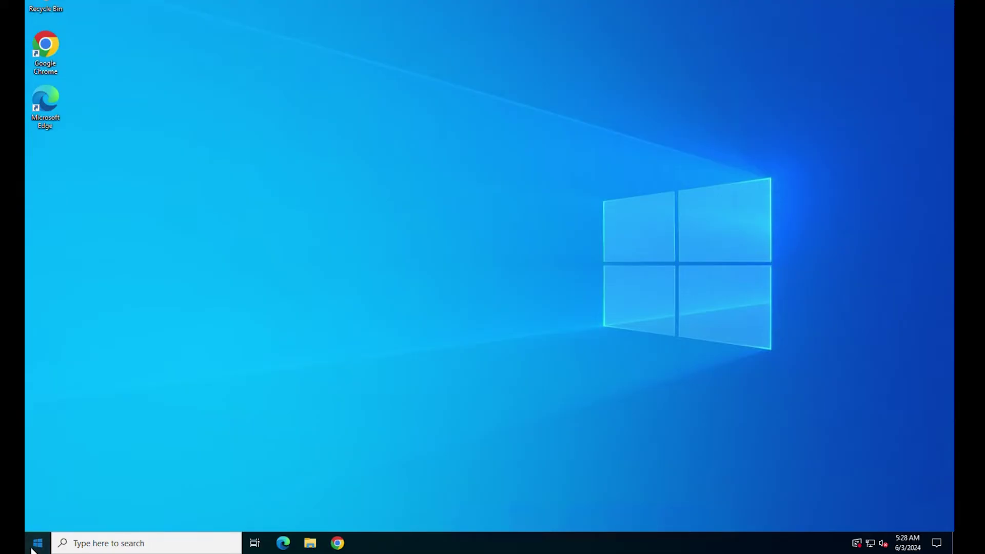
Open Registry Editor and jump to the Control\FileSystem key by pasting its path.
{"action": "type", "text": "s"}
{"action": "key", "text": "BackSpace"}
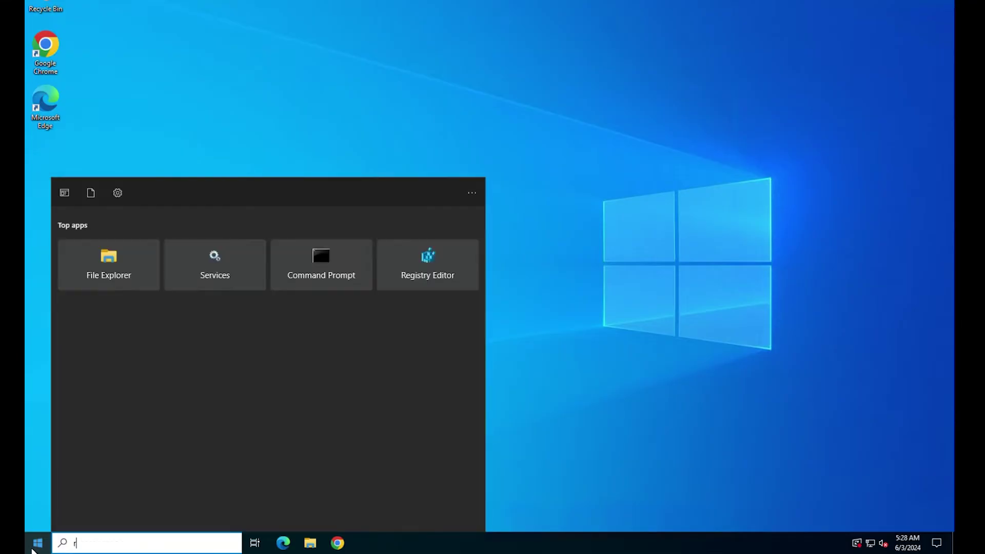
{"action": "type", "text": "re"}
{"action": "left_click", "coordinate": [109, 251]}
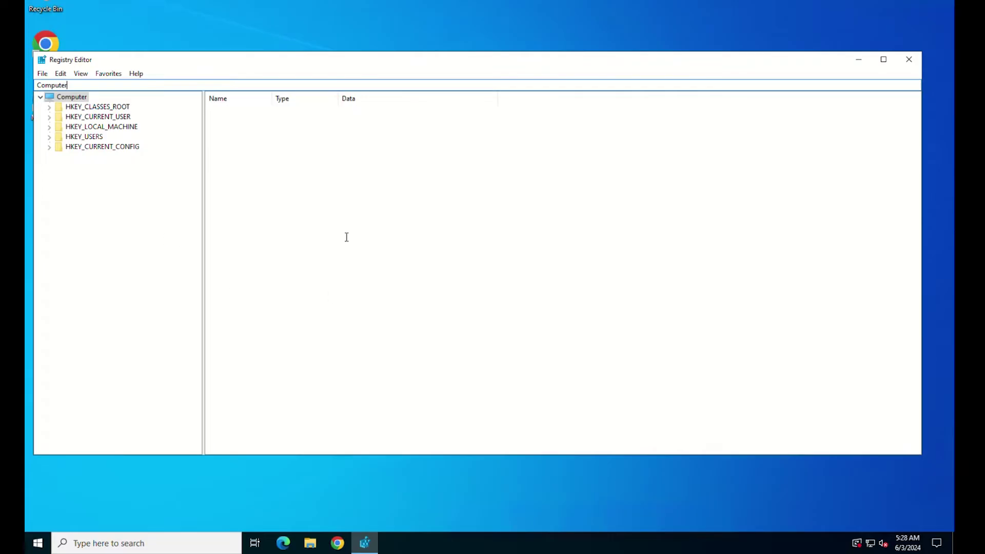
{"action": "left_click", "coordinate": [78, 86]}
{"action": "type", "text": "HKEY_LOCAL_MACHINE\\SYSTEM\\CurrentControlSet\\Control\\FileSystem"}
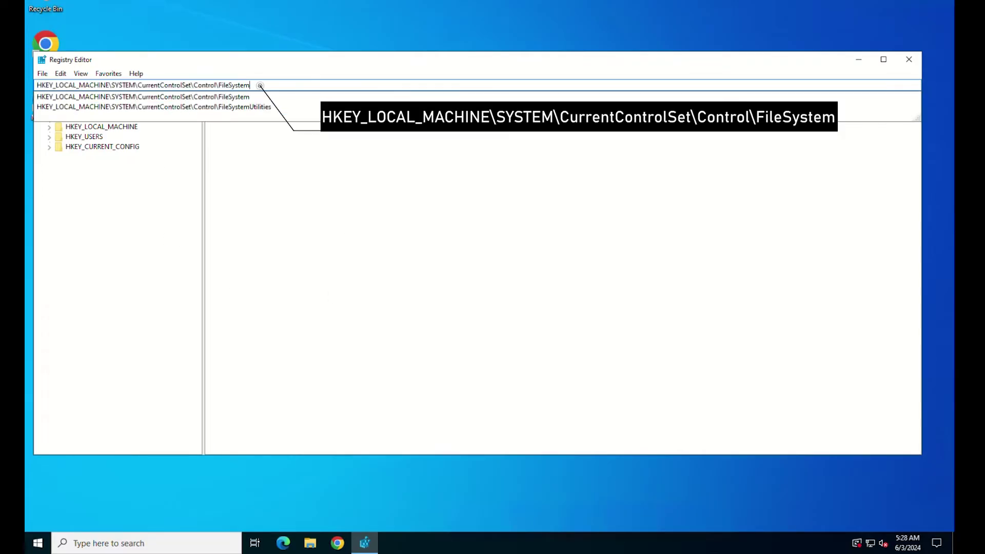
{"action": "key", "text": "Return"}
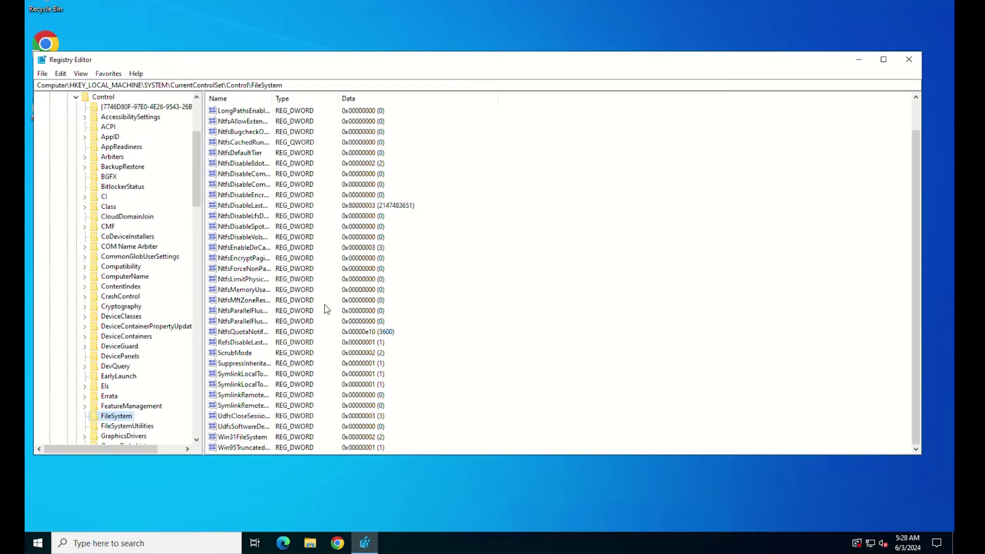
Change NtfsDisable8dot3NameCreation's value data from 2 to 0.
{"action": "left_click", "coordinate": [251, 165]}
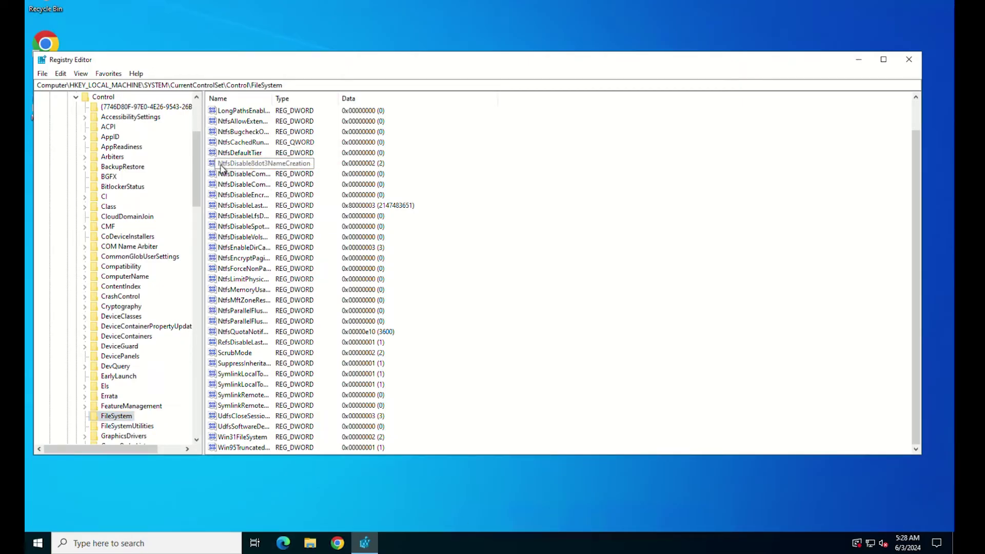
{"action": "double_click", "coordinate": [228, 163]}
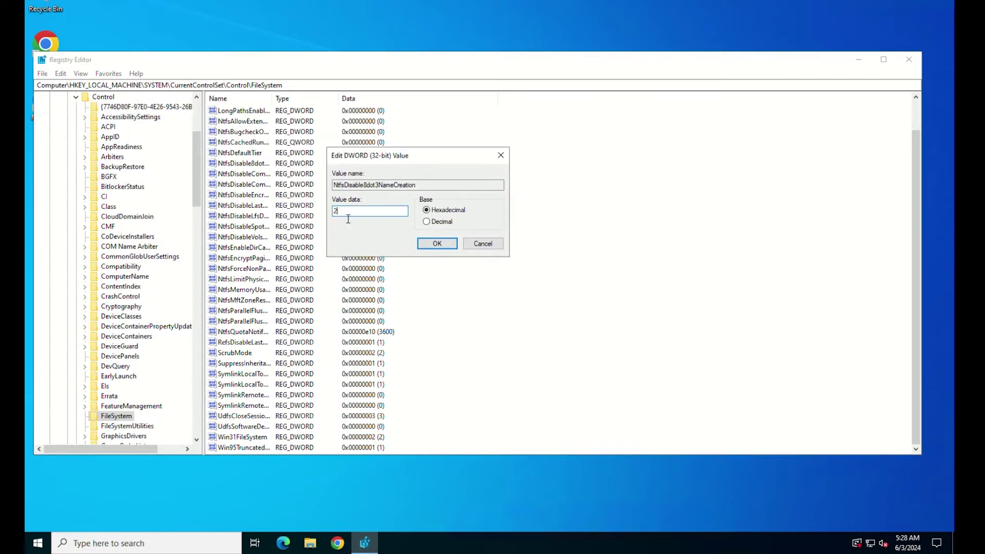
{"action": "type", "text": "0"}
{"action": "left_click", "coordinate": [437, 243]}
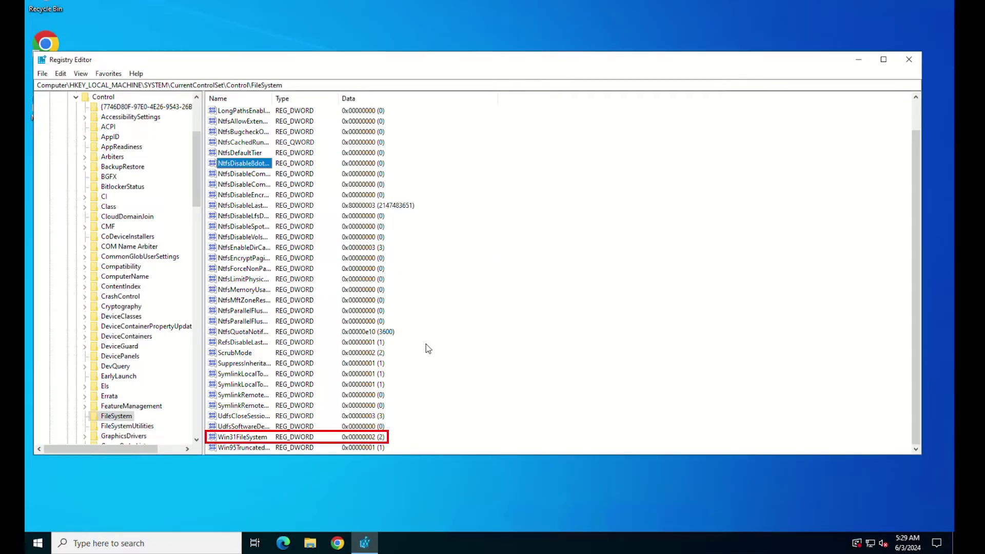
Set Win31FileSystem to 0 and close Registry Editor.
{"action": "double_click", "coordinate": [241, 436]}
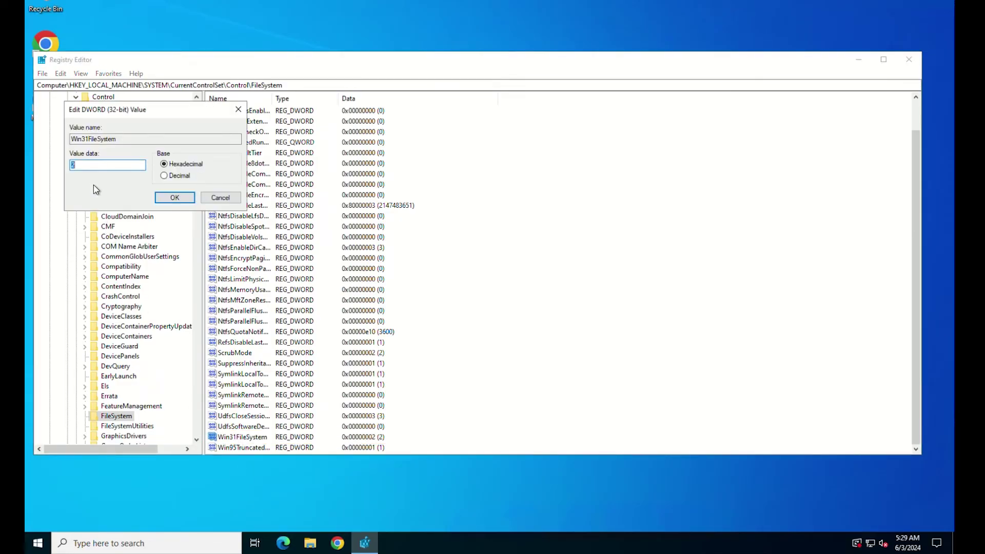
{"action": "left_click", "coordinate": [175, 198]}
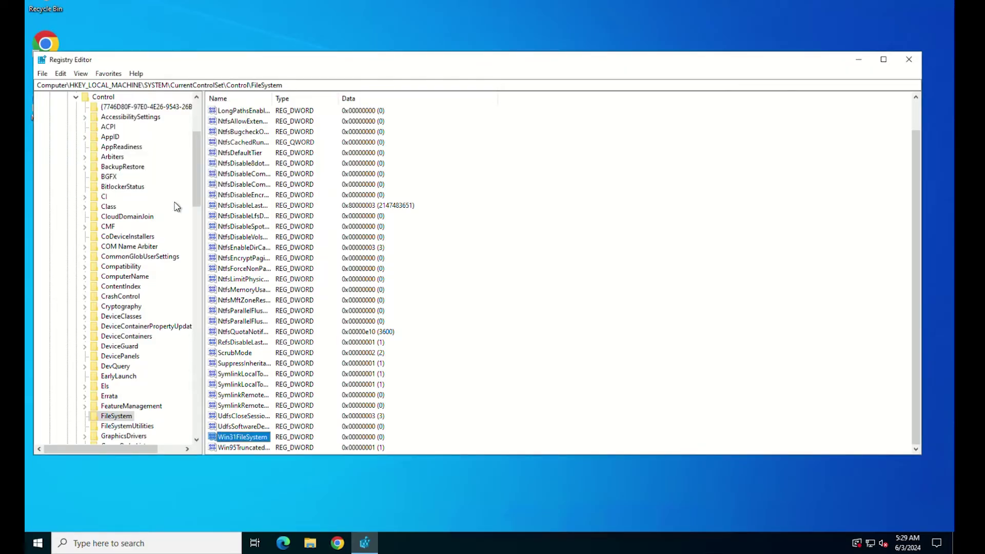
{"action": "left_click", "coordinate": [909, 60]}
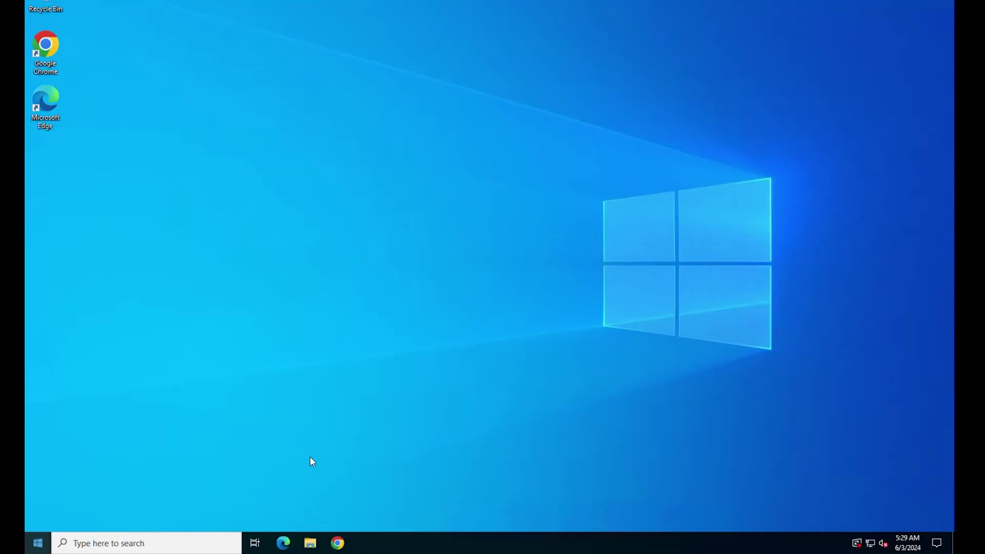
Launch Command Prompt as administrator from a cmd search.
{"action": "key", "text": "super"}
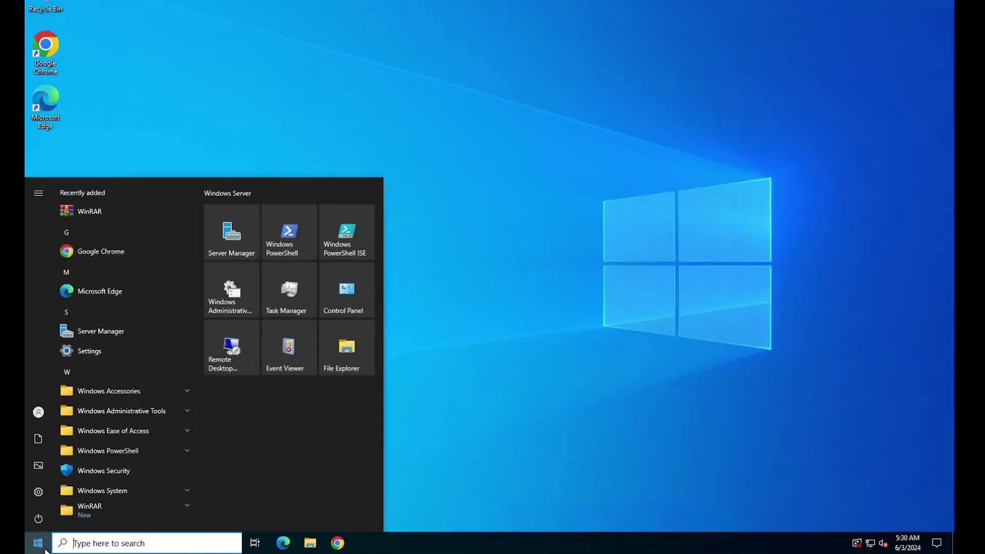
{"action": "type", "text": "cmd"}
{"action": "right_click", "coordinate": [136, 237]}
{"action": "left_click", "coordinate": [160, 248]}
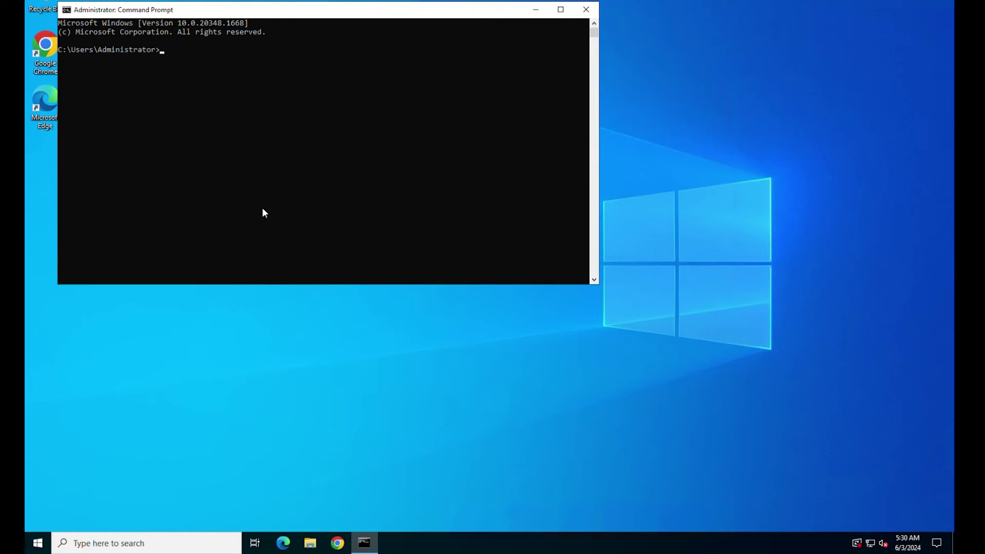
Run 'msiexec /unregister' then 'msiexec /regserver', and close the console.
{"action": "type", "text": "msiexec /unregister"}
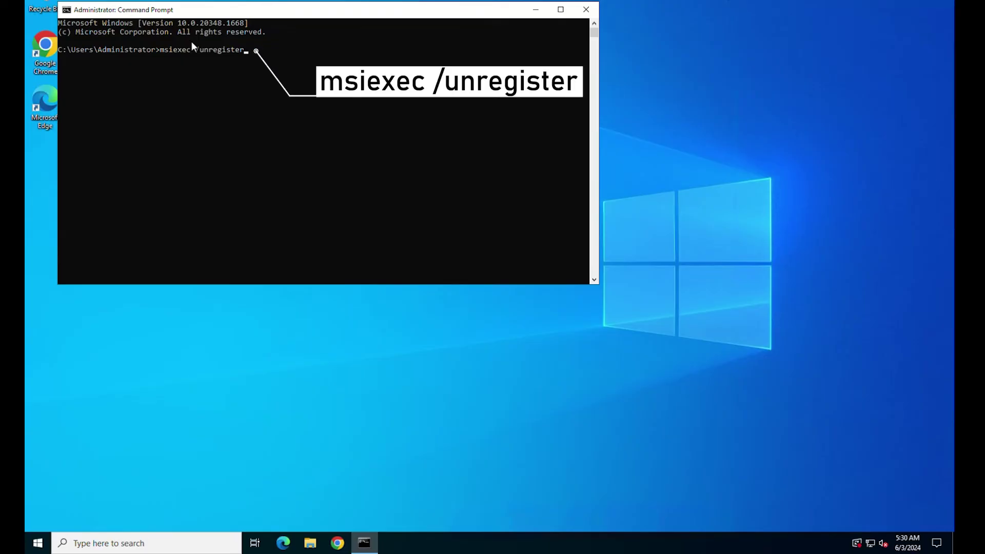
{"action": "key", "text": "Return"}
{"action": "type", "text": "msiexec /regserver"}
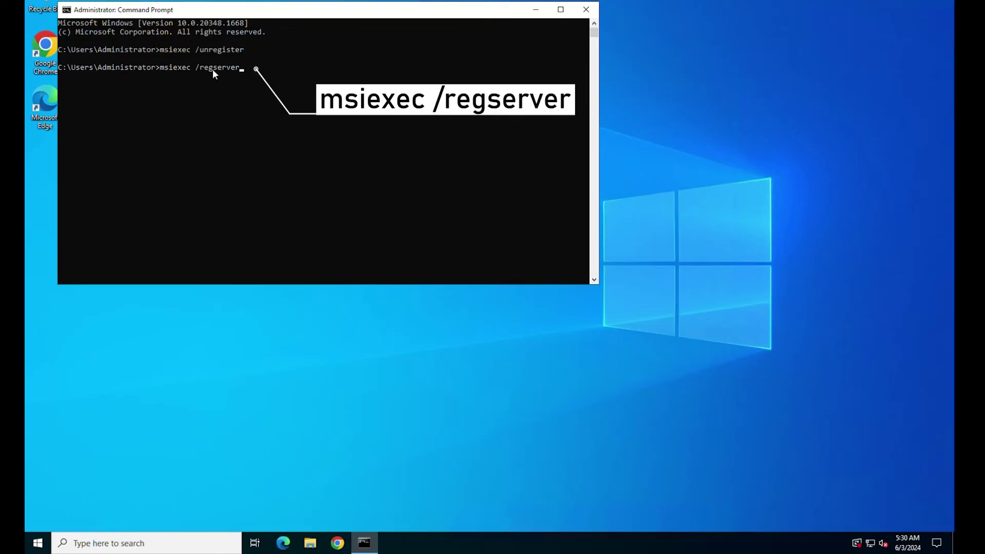
{"action": "key", "text": "Return"}
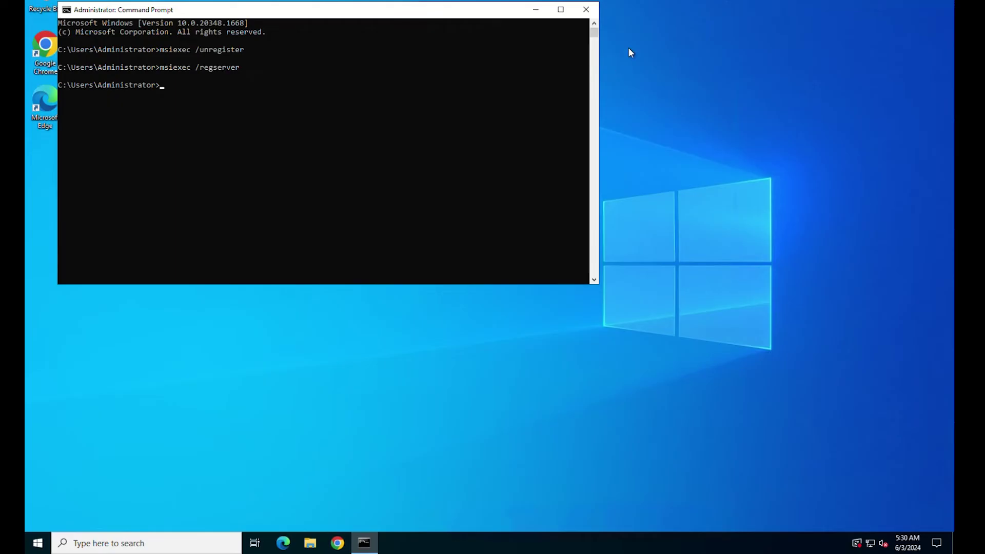
{"action": "left_click", "coordinate": [586, 9]}
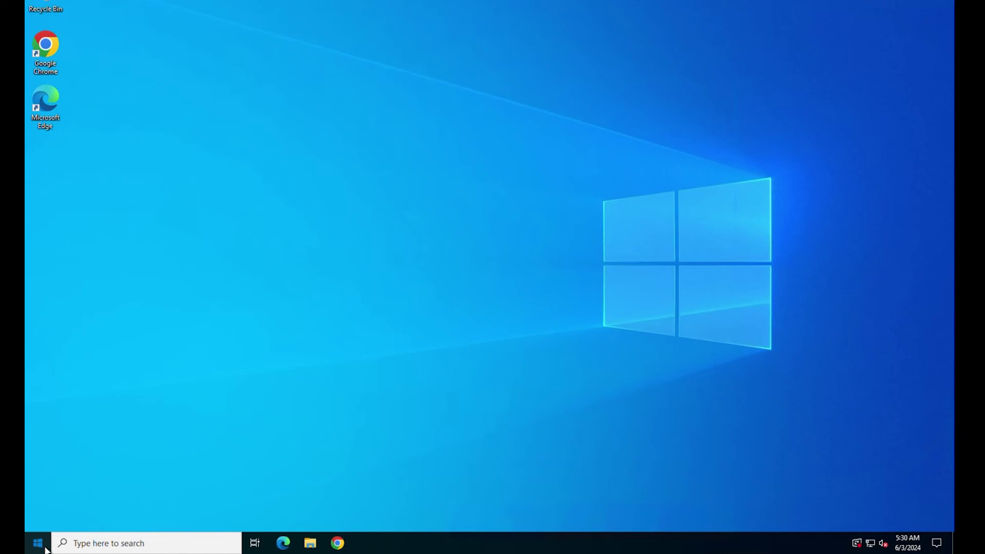
Open the firewall.cpl control panel item through search.
{"action": "left_click", "coordinate": [46, 549]}
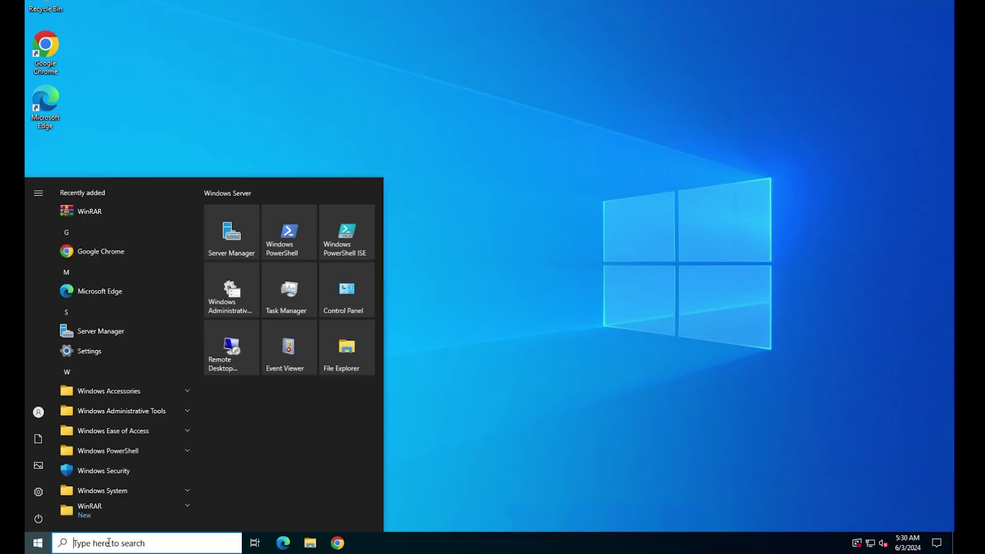
{"action": "type", "text": "firewall.cpl"}
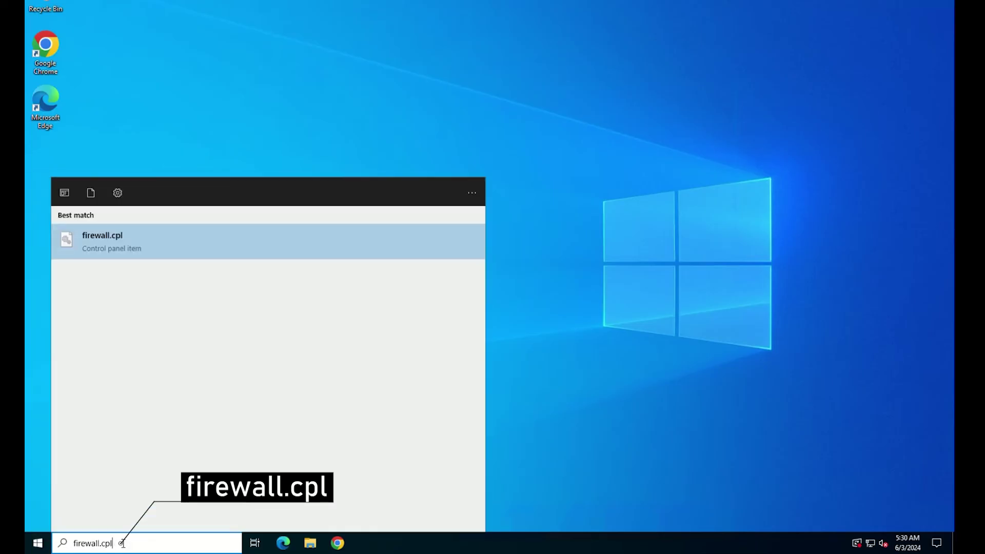
{"action": "key", "text": "Return"}
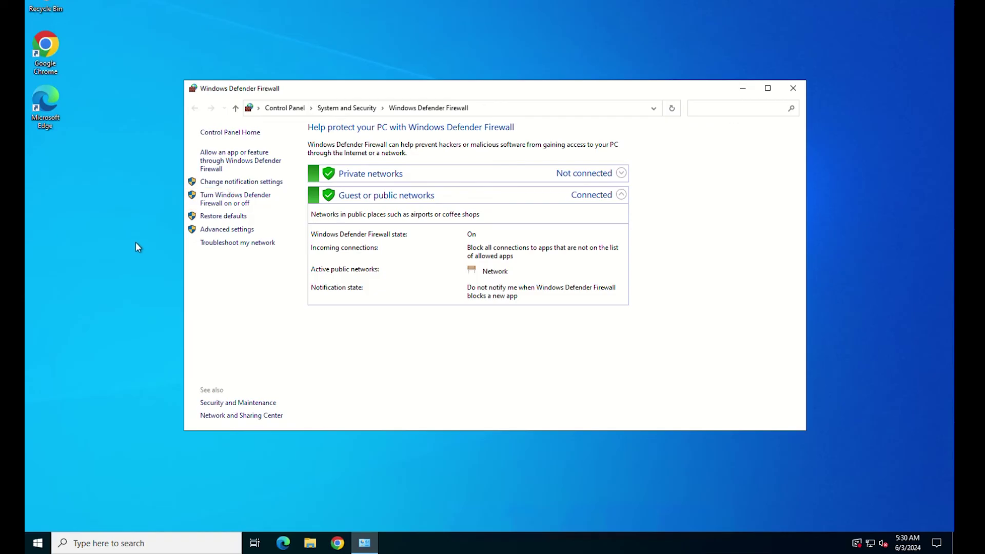
Turn Windows Defender Firewall off for private and public networks, then close it.
{"action": "left_click", "coordinate": [214, 199]}
{"action": "left_click", "coordinate": [368, 213]}
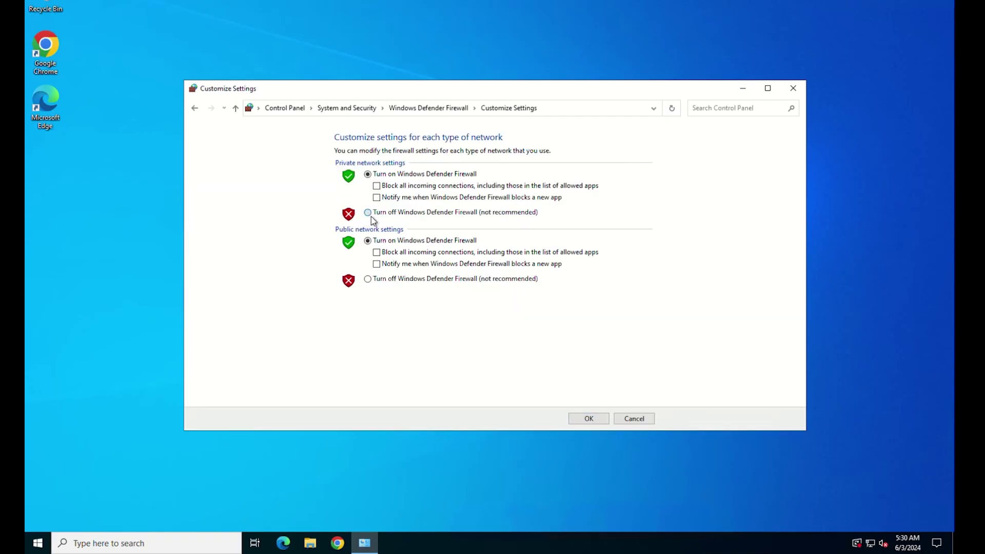
{"action": "left_click", "coordinate": [372, 281]}
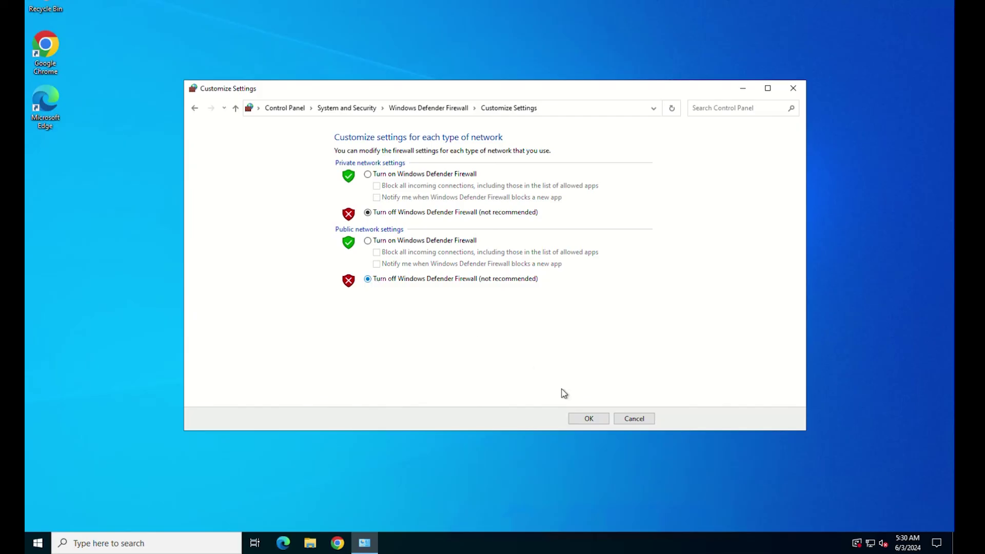
{"action": "left_click", "coordinate": [589, 419]}
{"action": "left_click", "coordinate": [793, 88]}
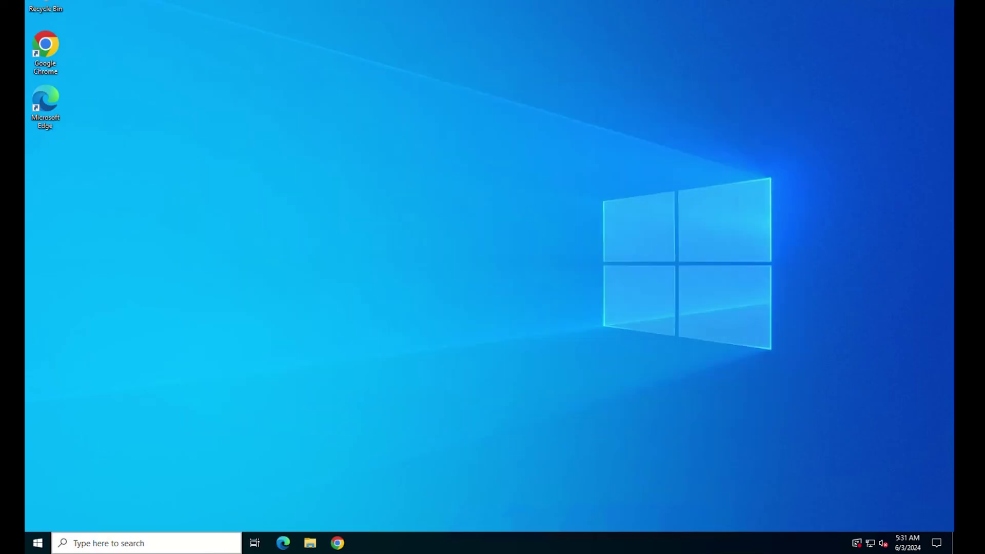
Open Downloads with Win+E and launch Jarvee-Setup.msi into its setup wizard.
{"action": "key", "text": "super+e"}
{"action": "left_click", "coordinate": [78, 116]}
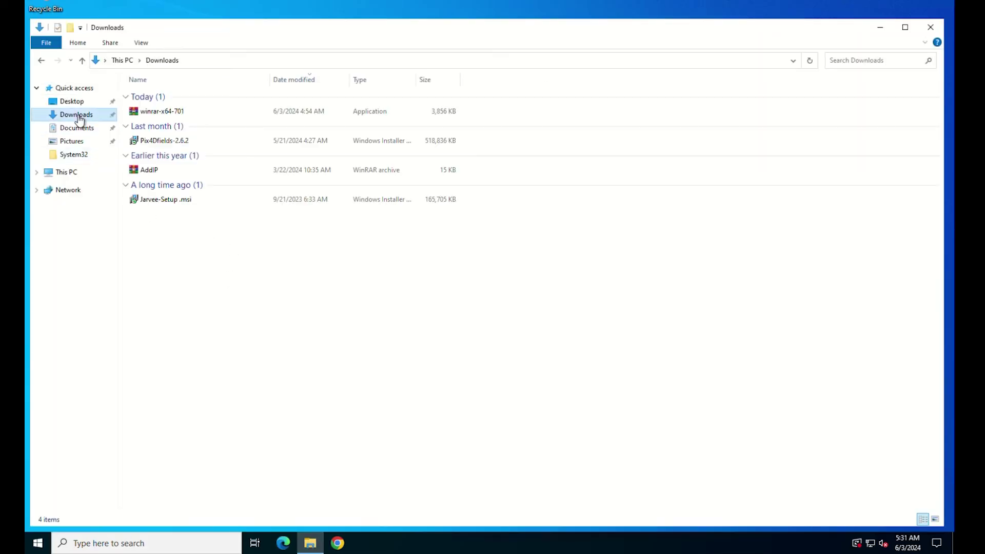
{"action": "double_click", "coordinate": [170, 202]}
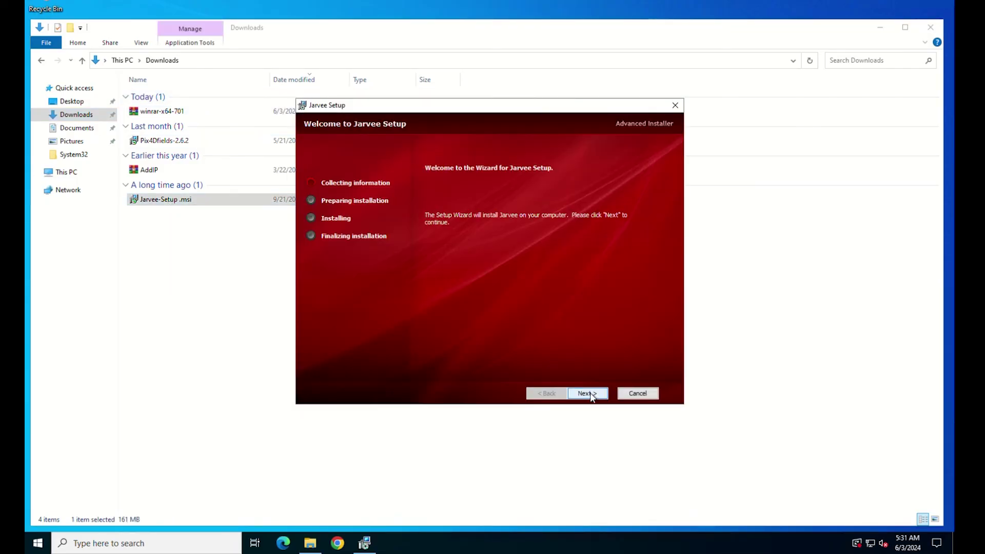